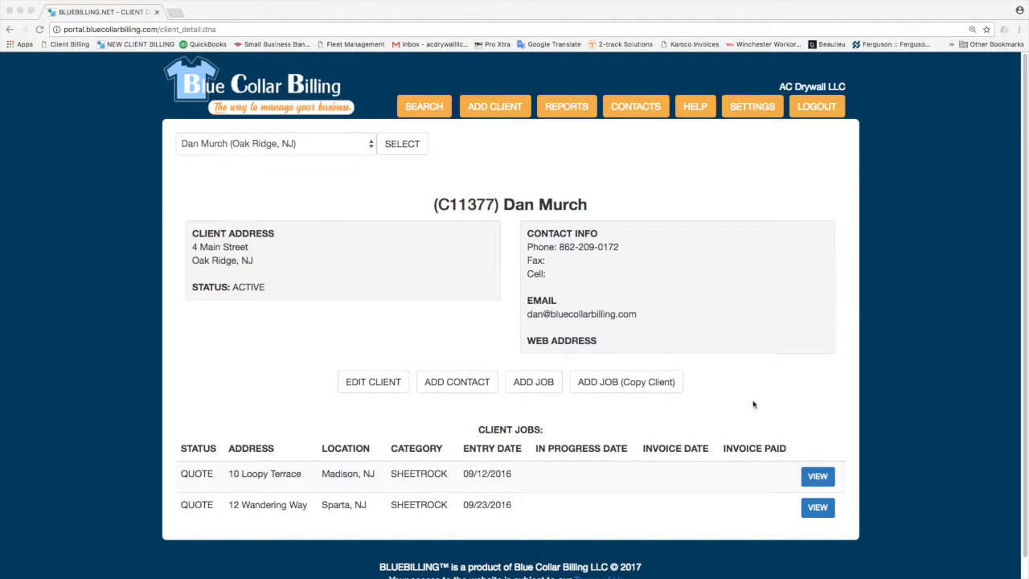
Open a blank add-job form for the client and review its empty fields, with status QUOTE.
click(540, 385)
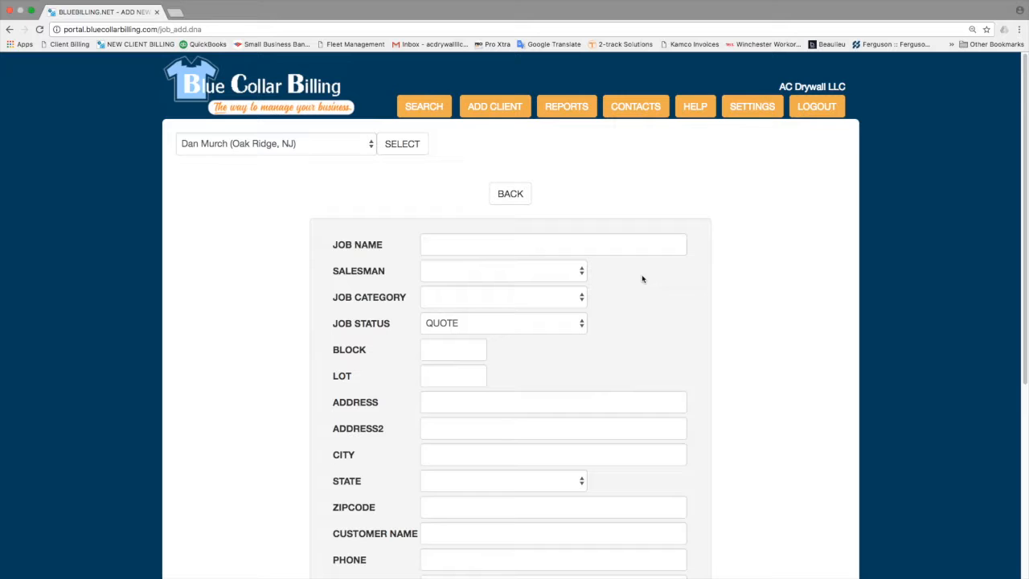
scroll(641, 279, down, 2)
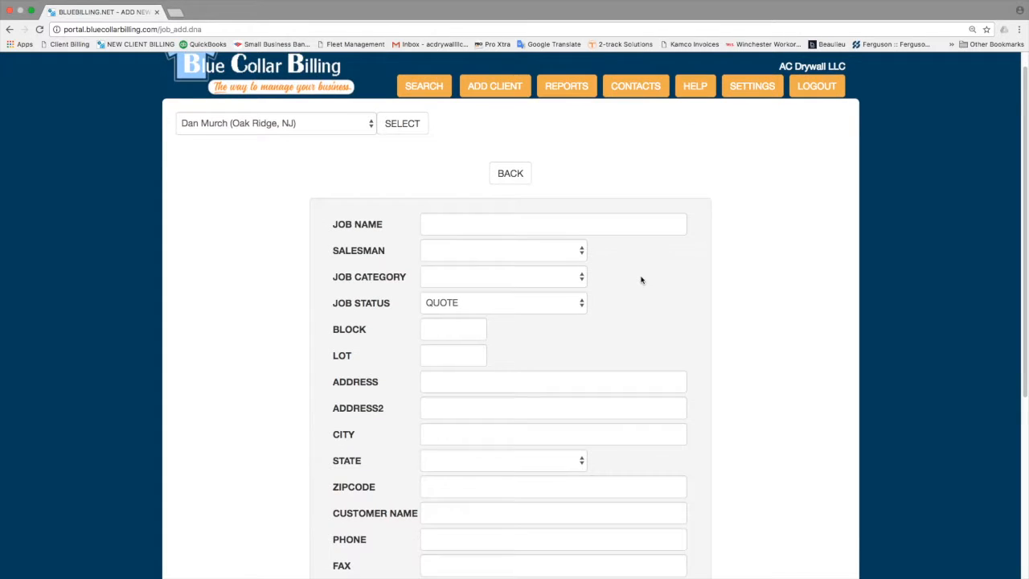
scroll(641, 279, down, 3)
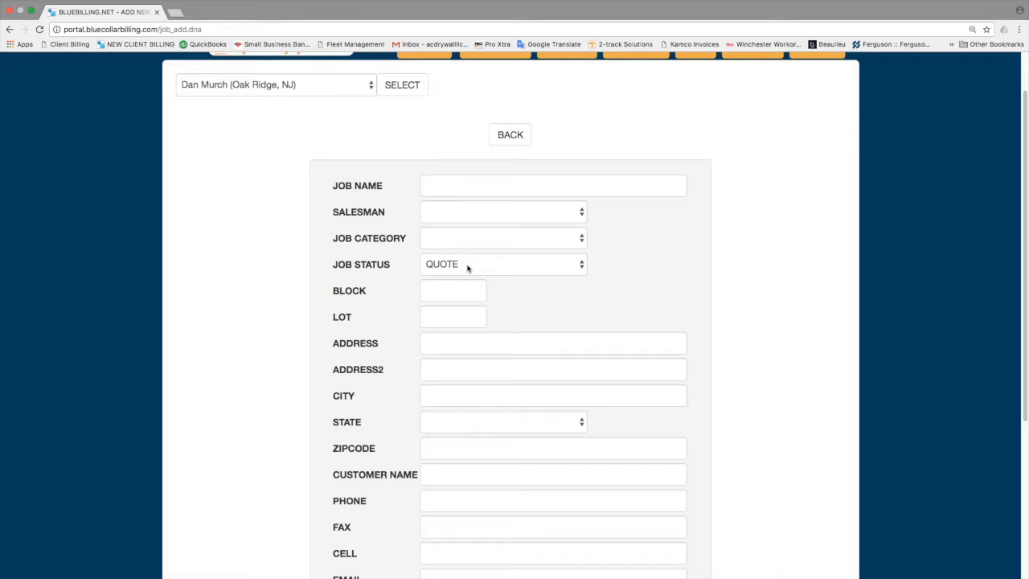
scroll(463, 304, down, 2)
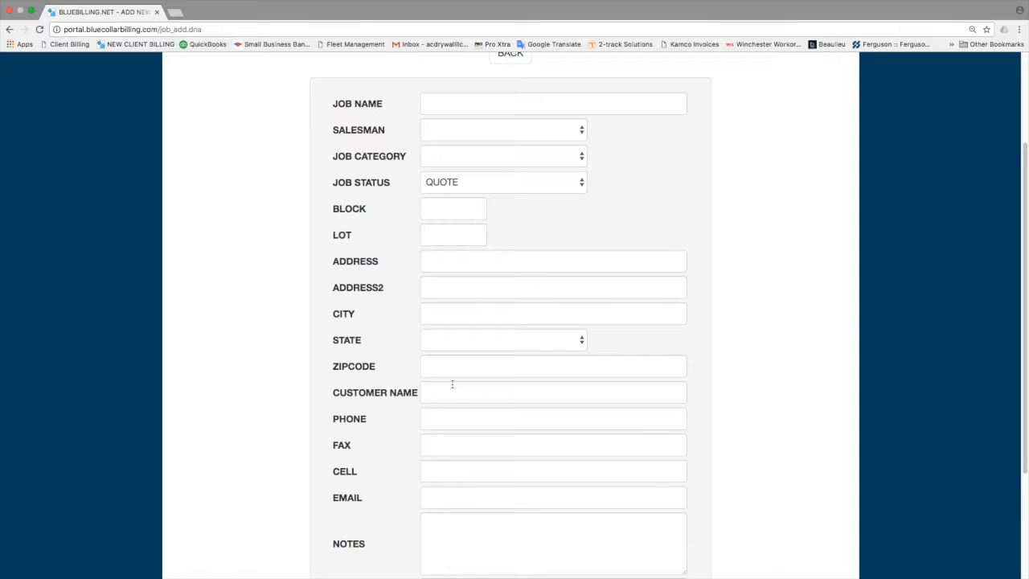
scroll(452, 384, down, 2)
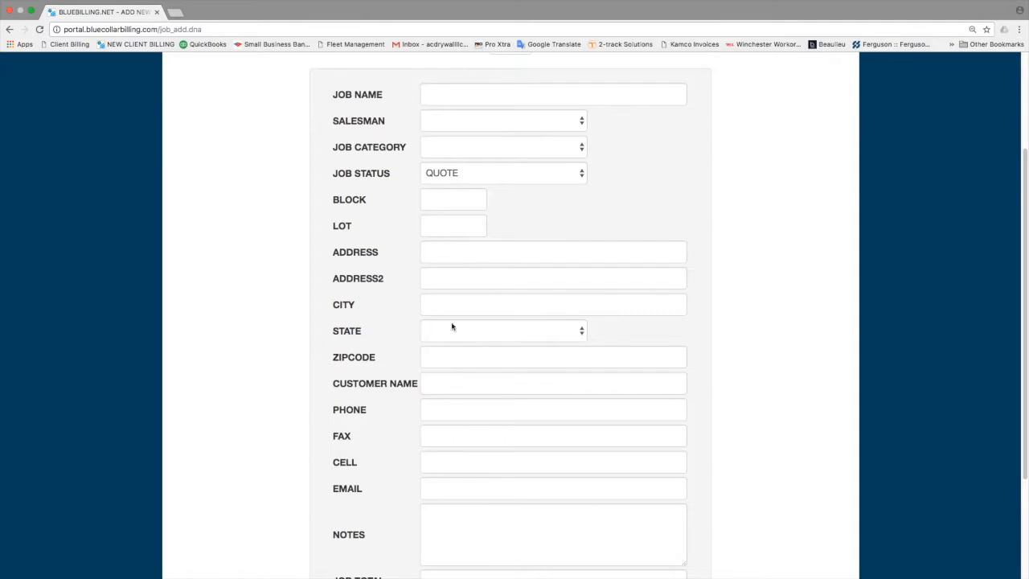
scroll(443, 467, down, 3)
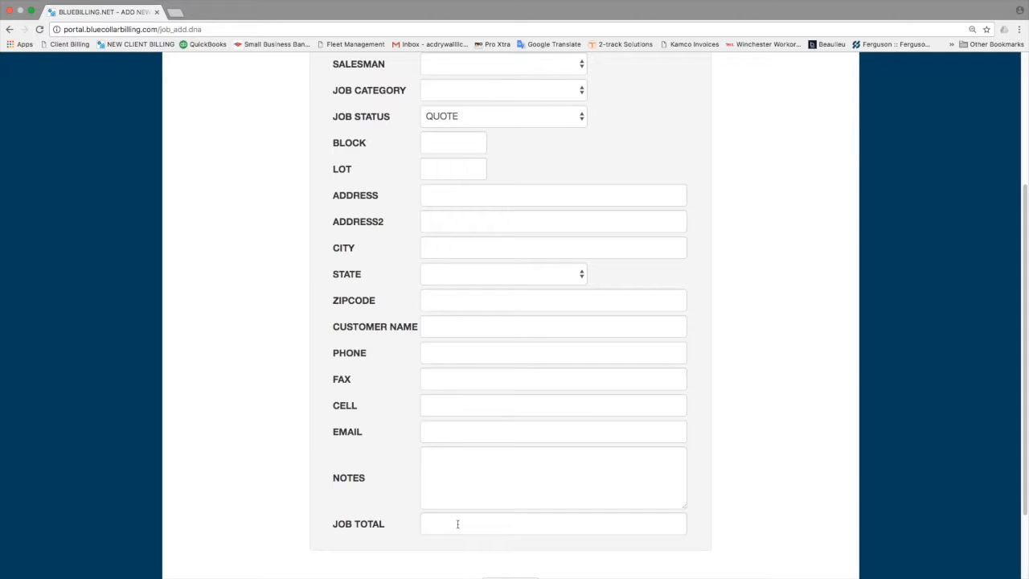
Go back to the client page and start a job copied from client info, prefilled with address, New Jersey, phone and e-mail.
click(9, 30)
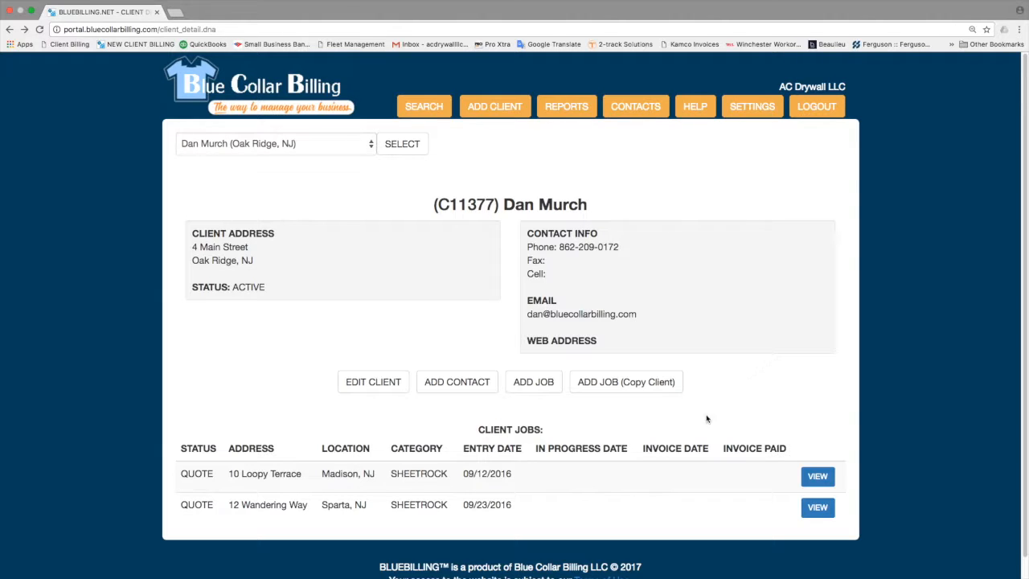
click(630, 390)
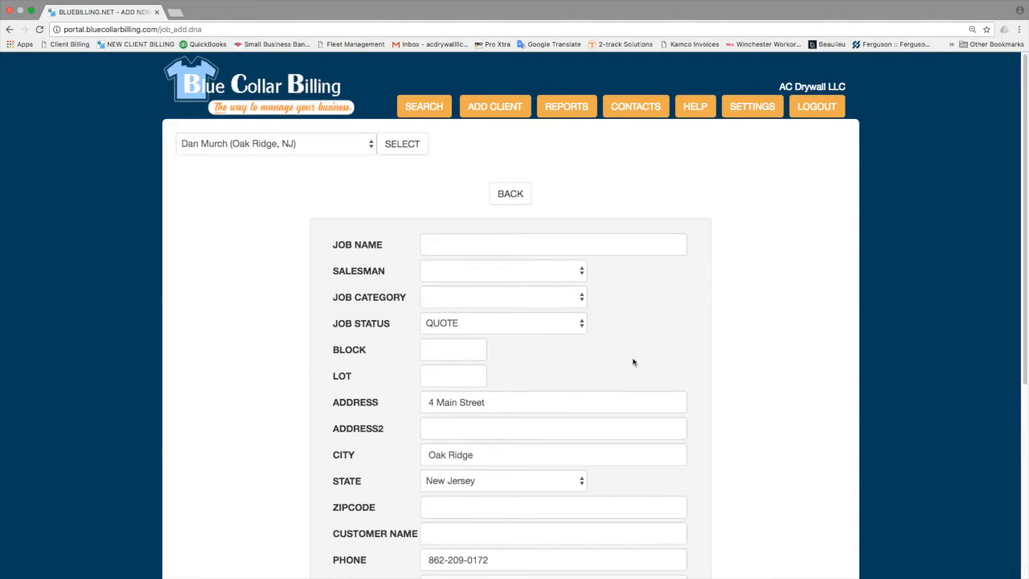
scroll(634, 361, down, 3)
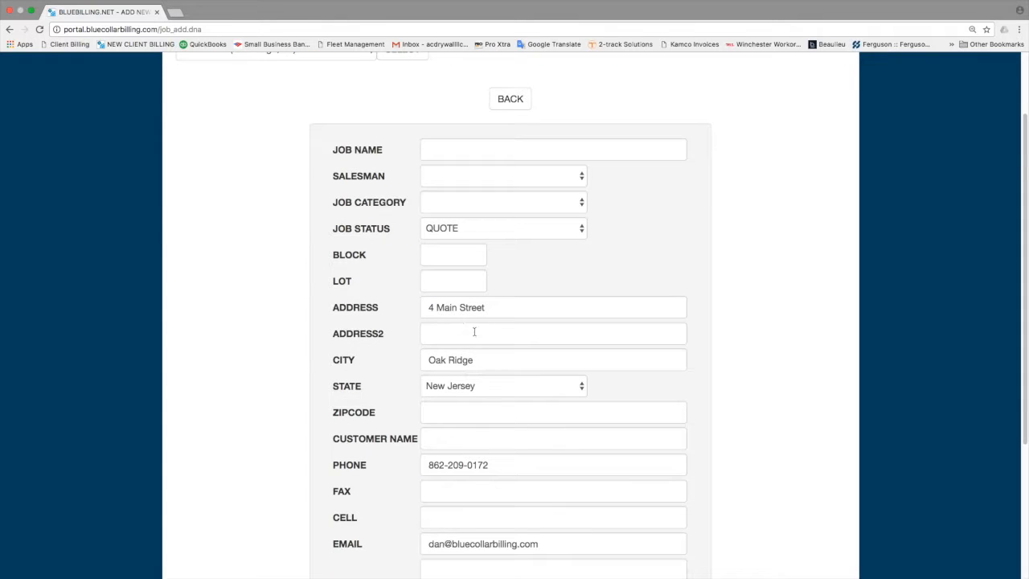
scroll(474, 330, down, 1)
scroll(451, 333, down, 1)
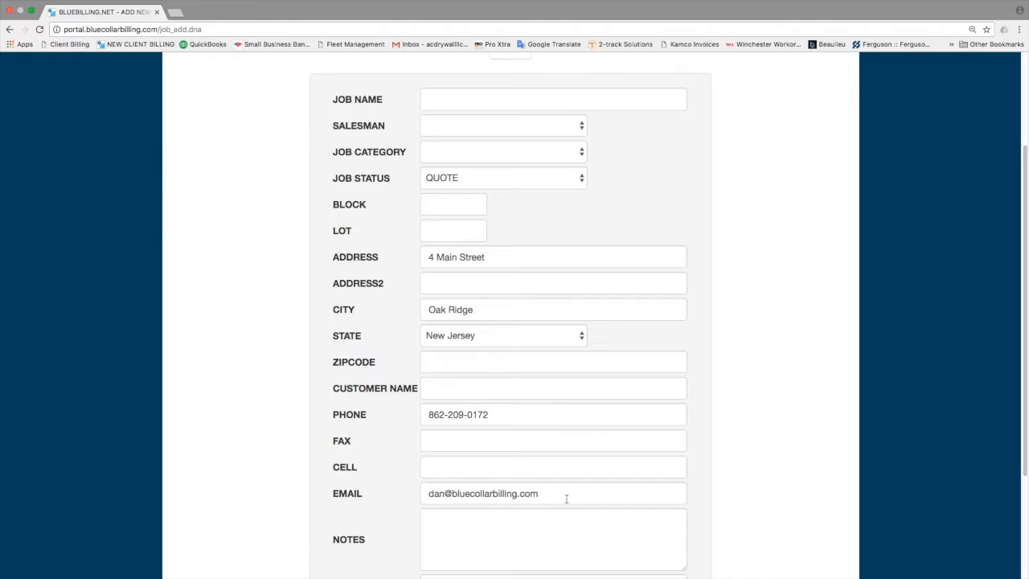
scroll(566, 498, up, 1)
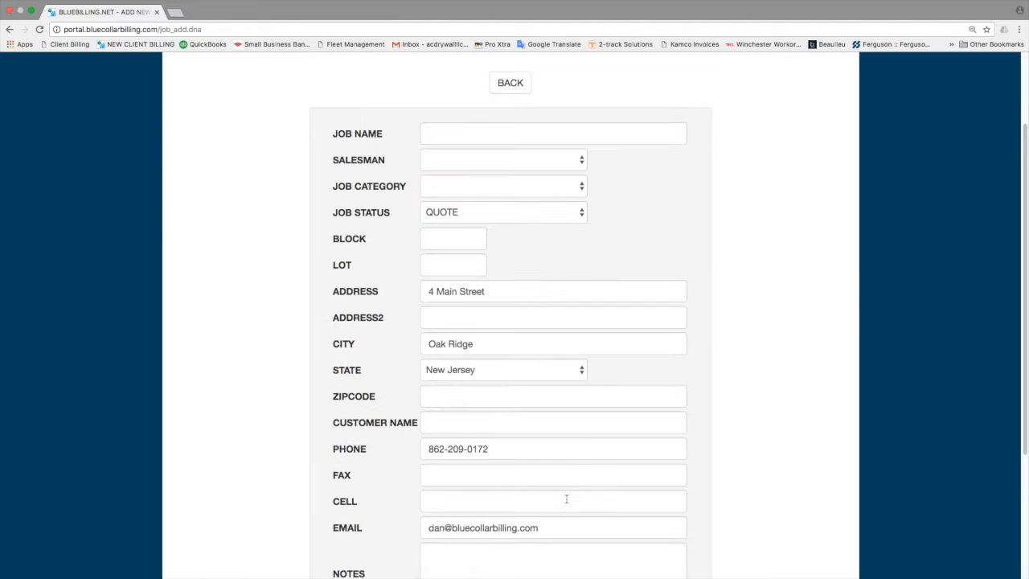
Assign the owner as salesman and set the job category to PAINTING.
click(538, 166)
click(537, 171)
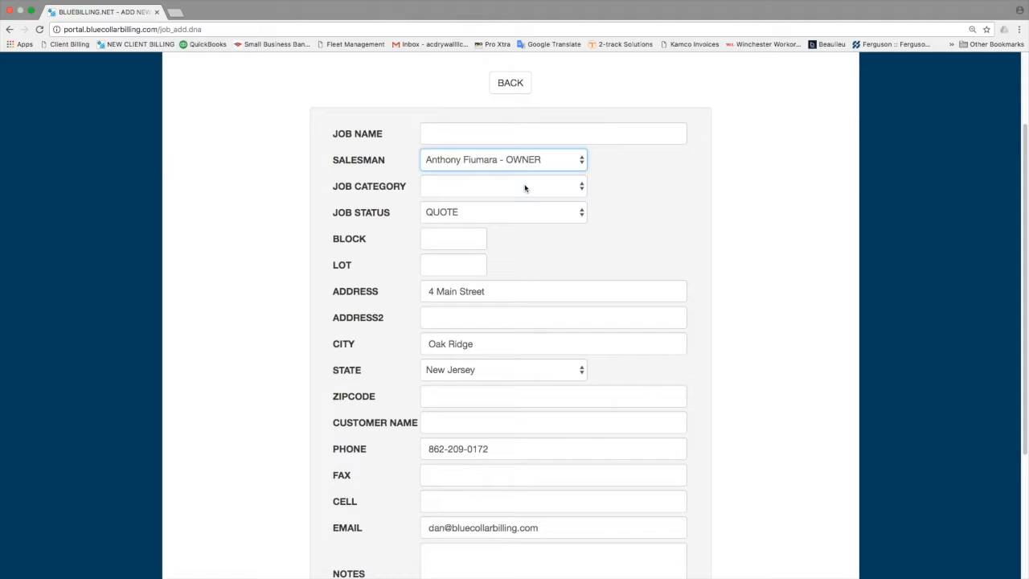
click(525, 189)
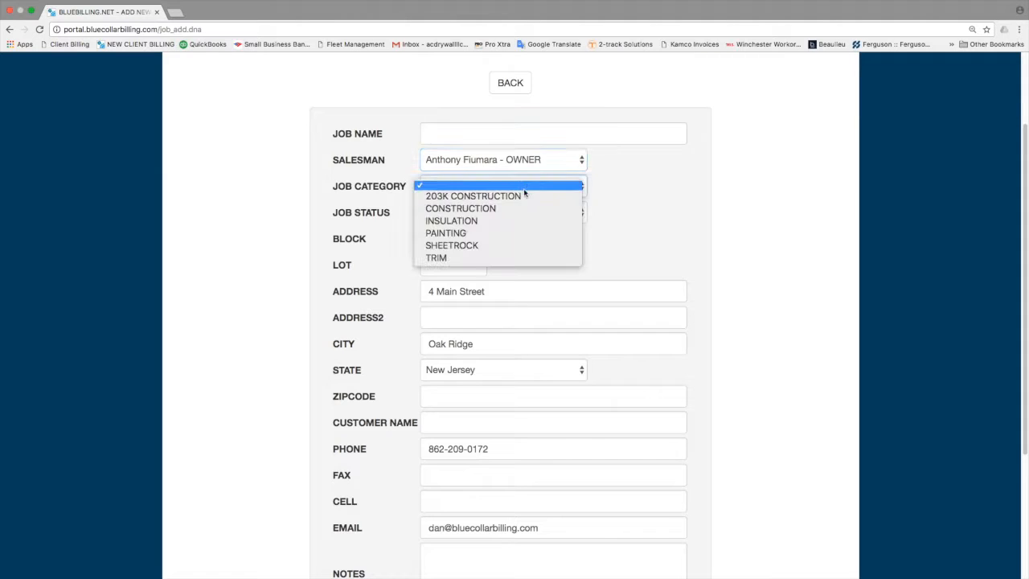
click(518, 232)
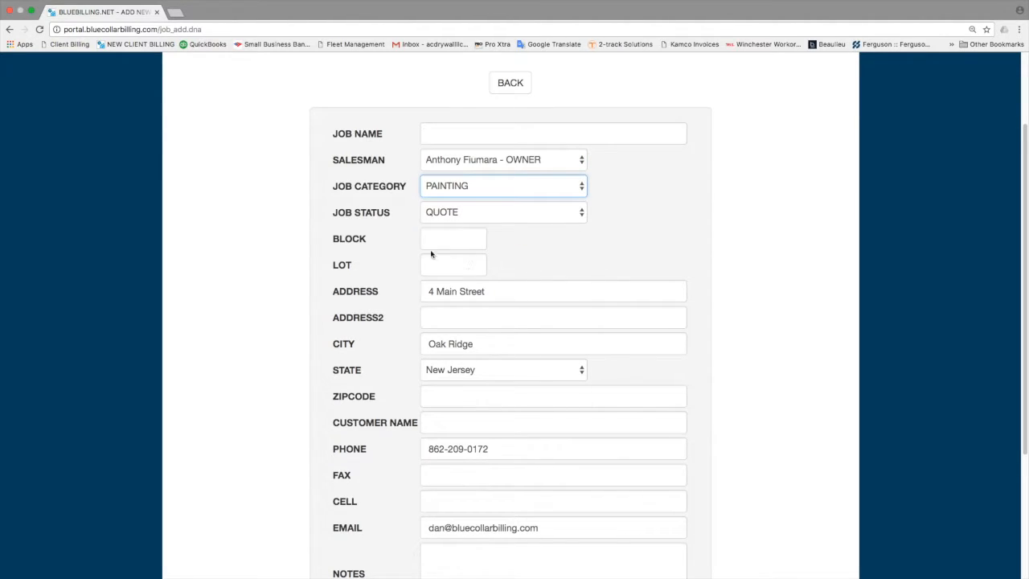
scroll(445, 272, down, 1)
scroll(444, 270, down, 5)
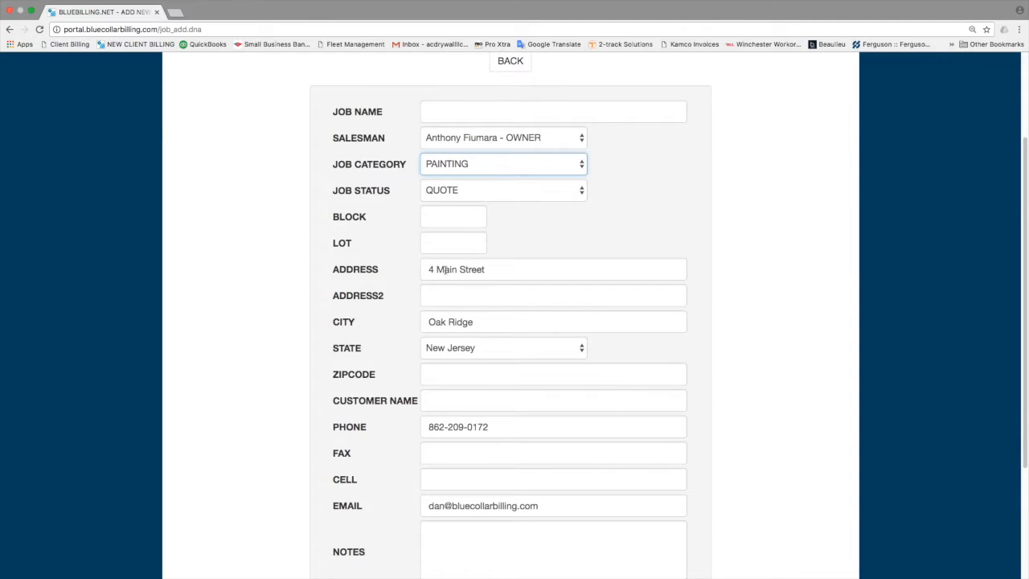
scroll(440, 348, down, 5)
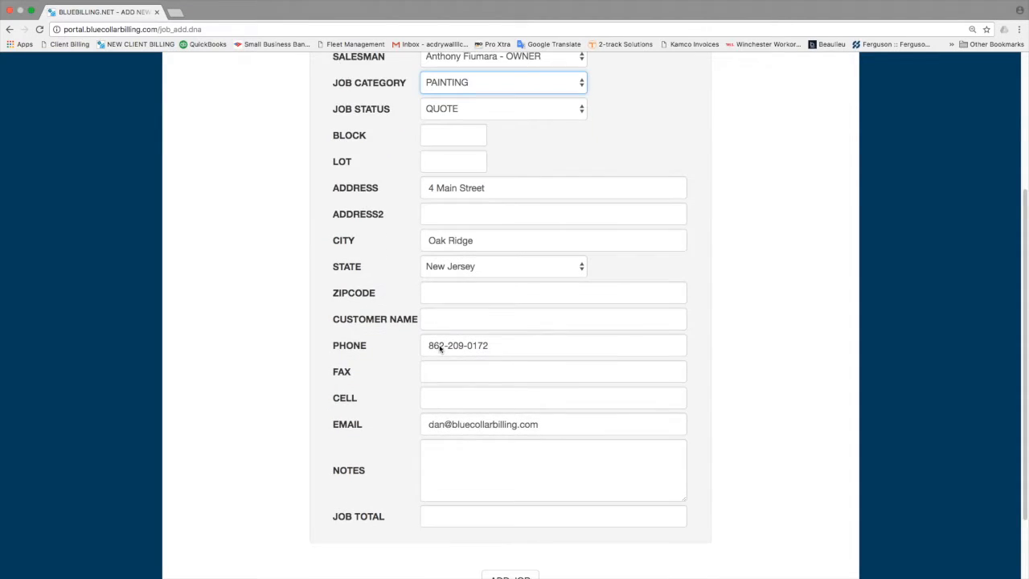
Enter the customer's first name and add the note 'Measured on 3/29/17'.
click(444, 303)
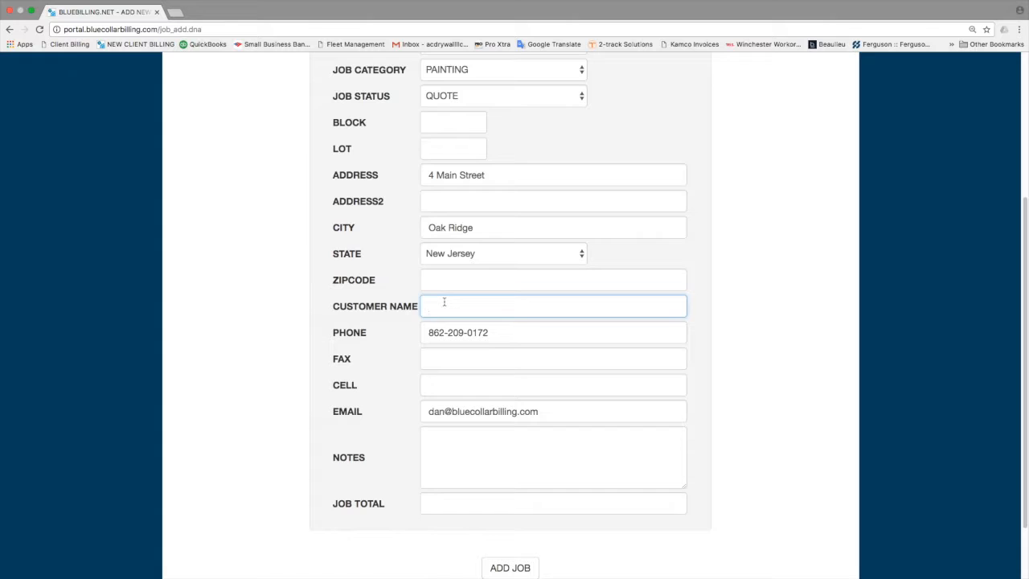
text(Dan)
click(445, 279)
scroll(462, 375, down, 5)
click(470, 418)
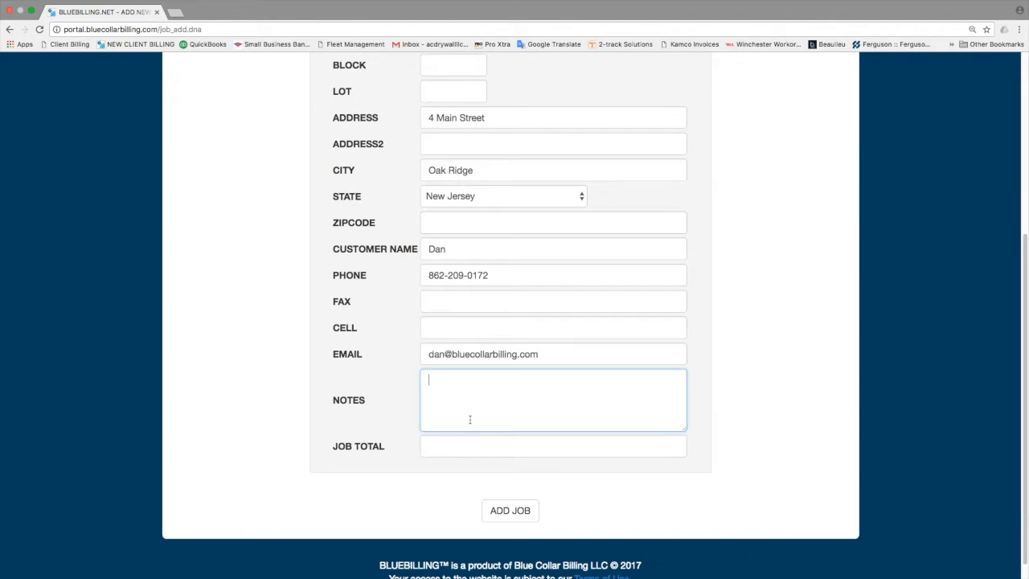
text(Measured on 3/29/17.)
click(452, 446)
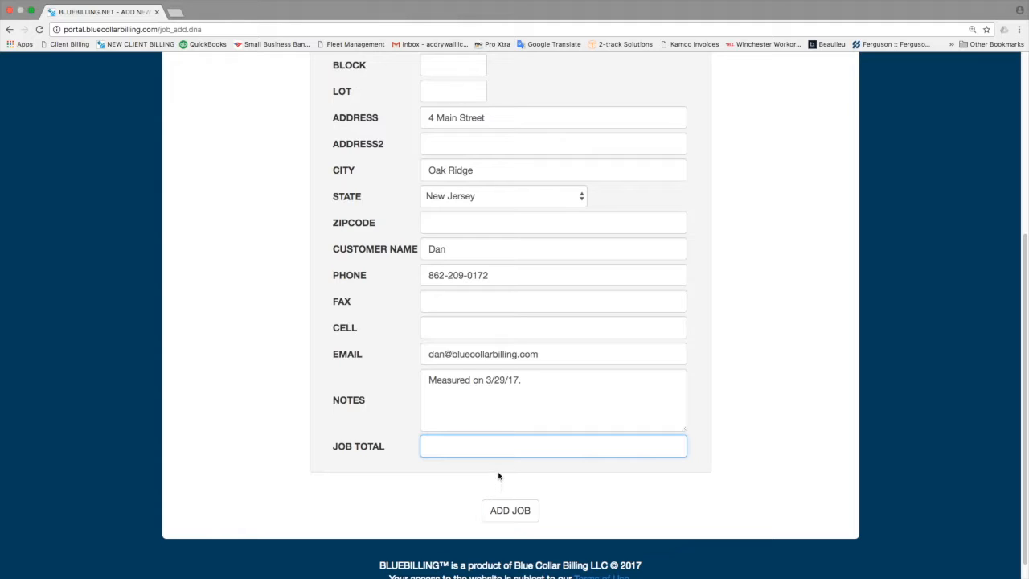
Save the job and review detail page J16455: PAINTING quote, 7% tax rate, 30.0% overhead.
click(510, 513)
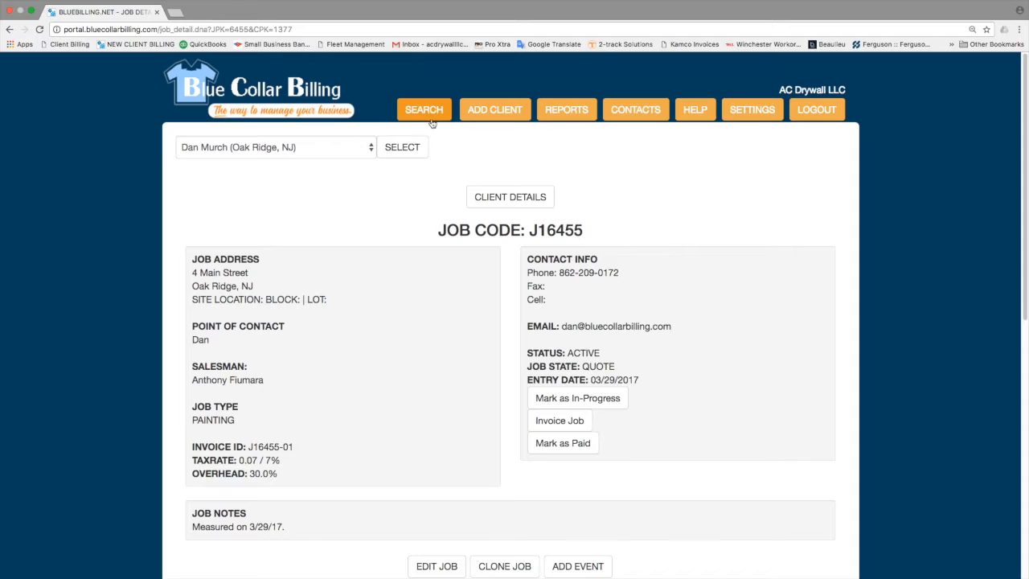
scroll(422, 310, down, 6)
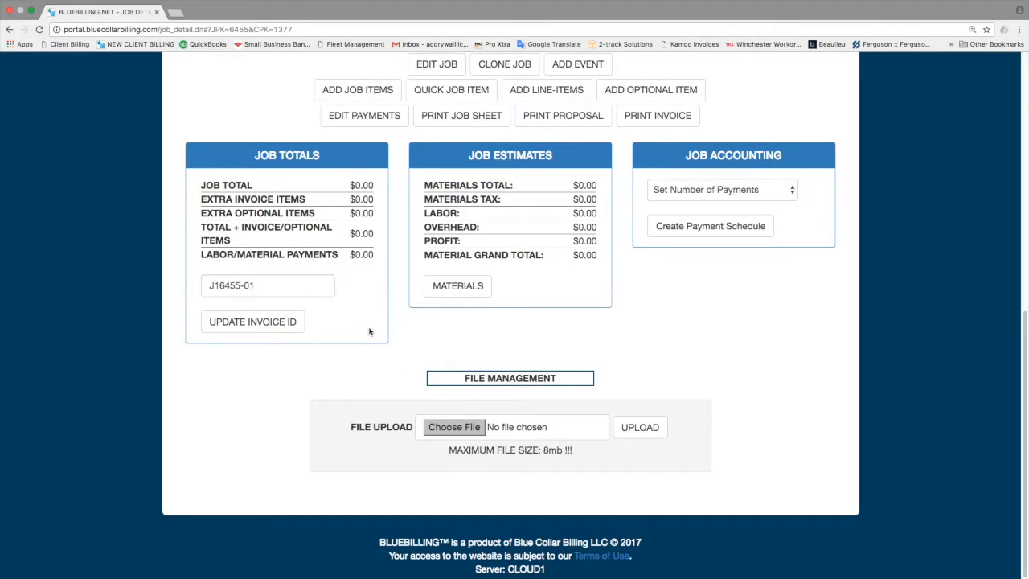
scroll(386, 337, up, 6)
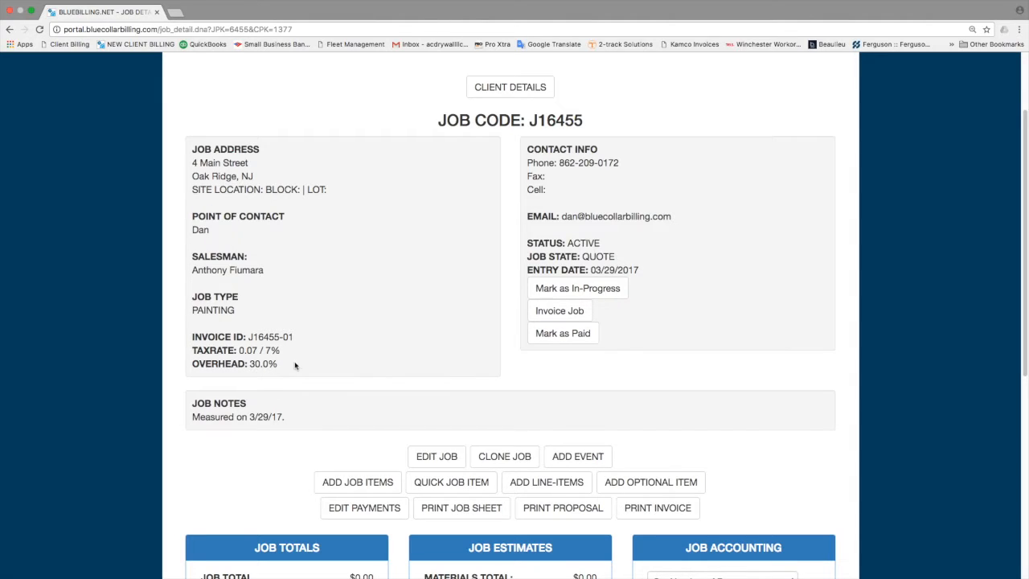
scroll(302, 366, up, 1)
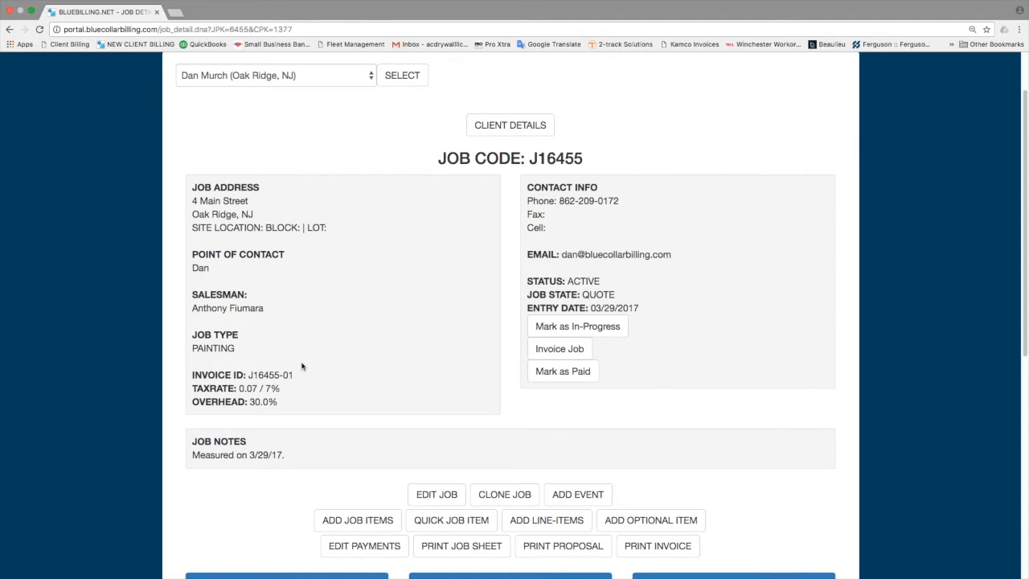
scroll(302, 366, up, 2)
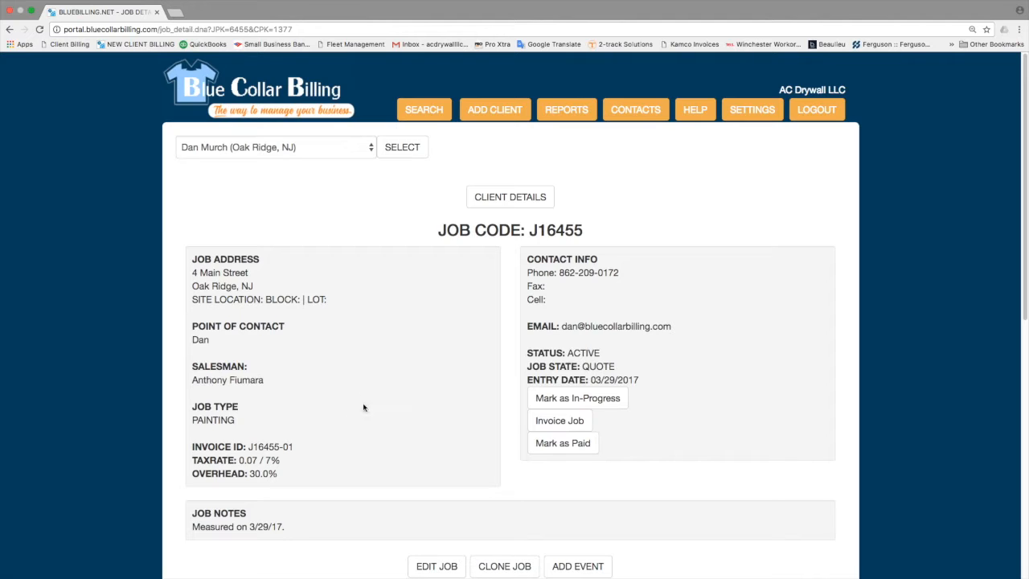
scroll(338, 438, down, 1)
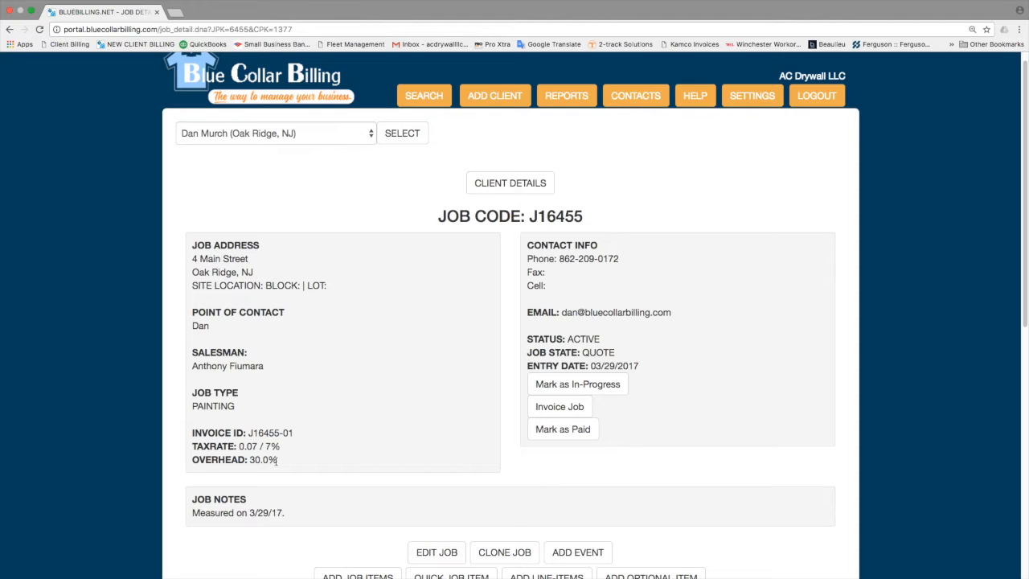
scroll(342, 452, down, 1)
scroll(342, 453, down, 5)
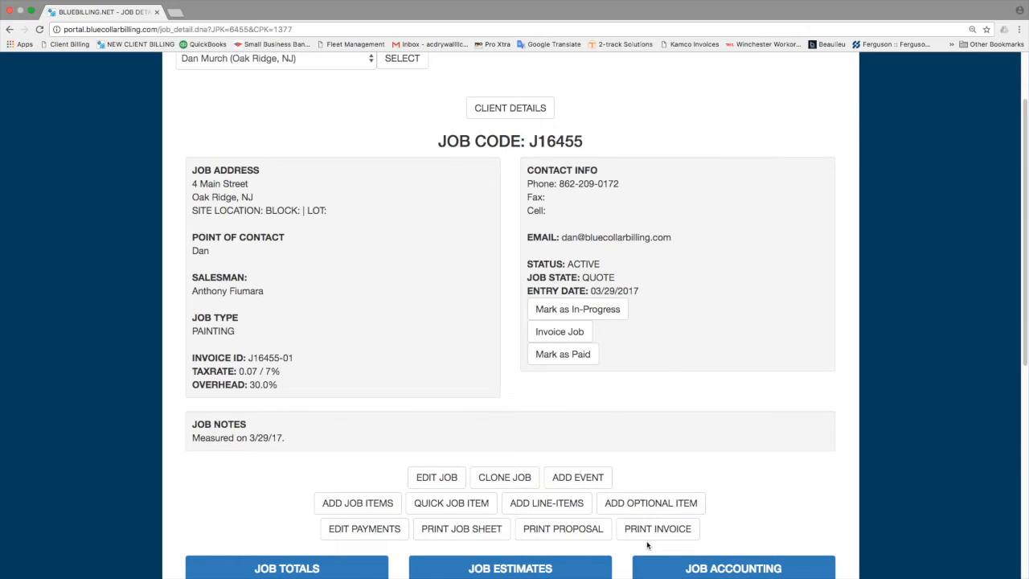
scroll(386, 547, down, 5)
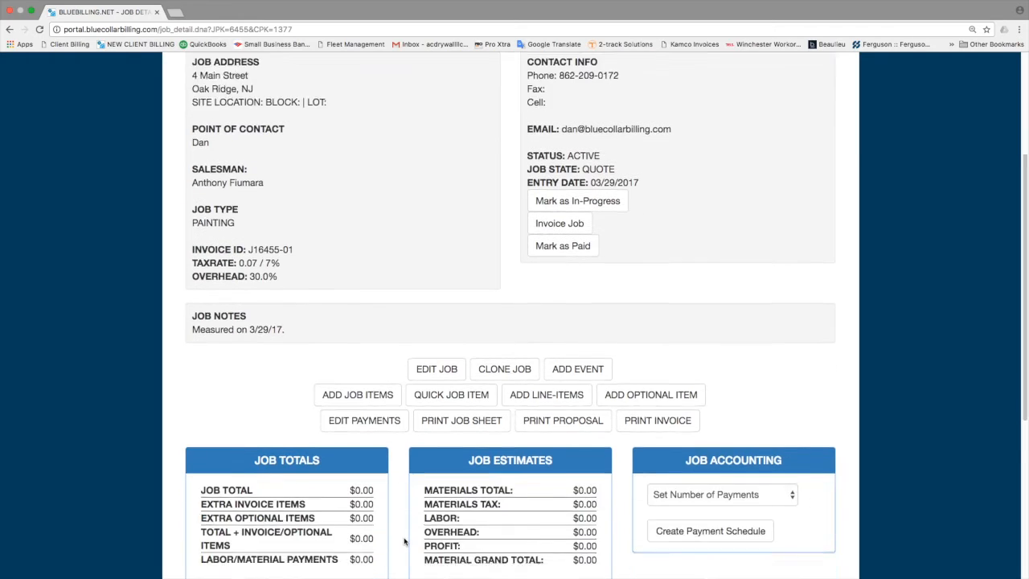
scroll(405, 541, down, 3)
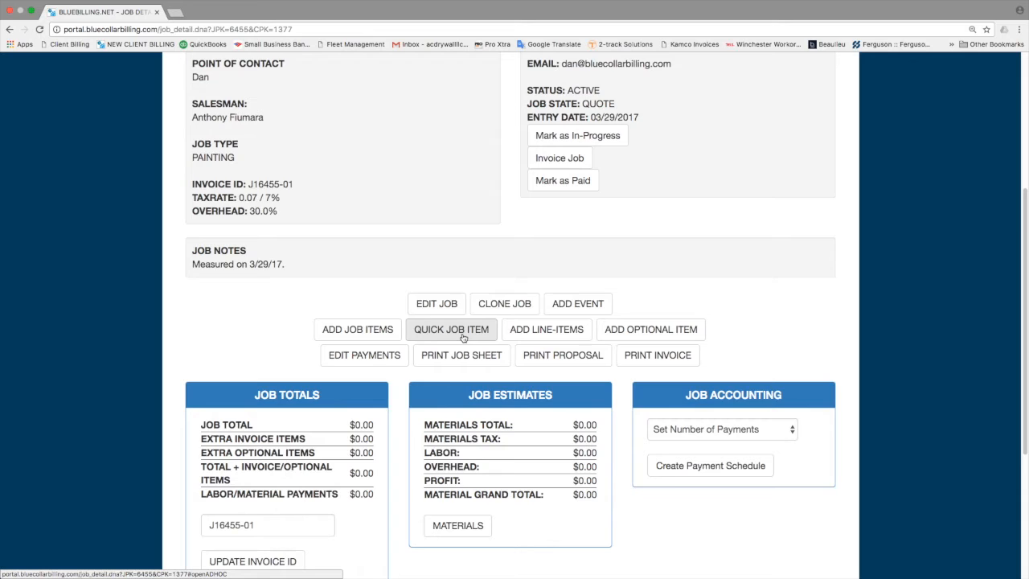
scroll(456, 331, up, 3)
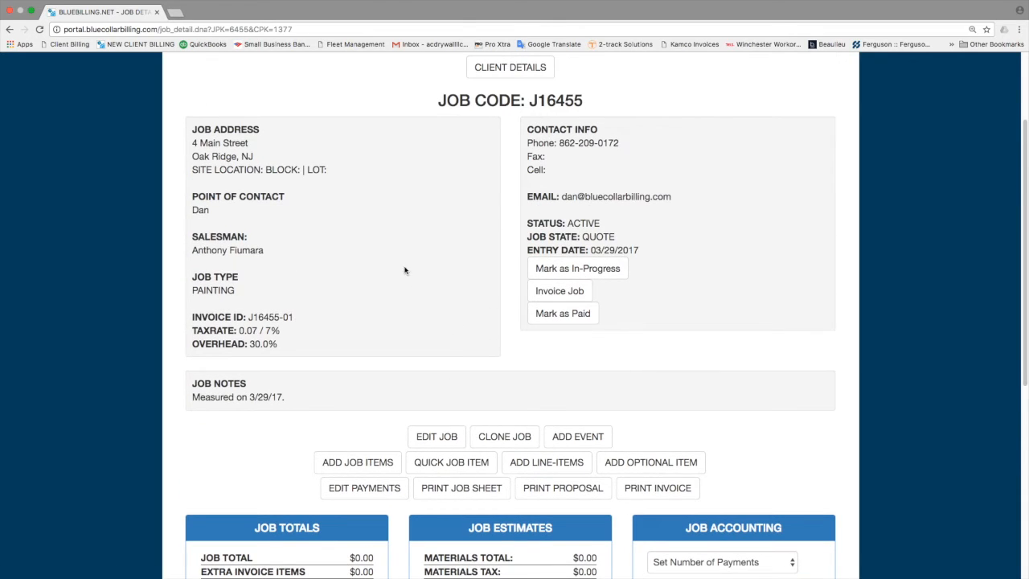